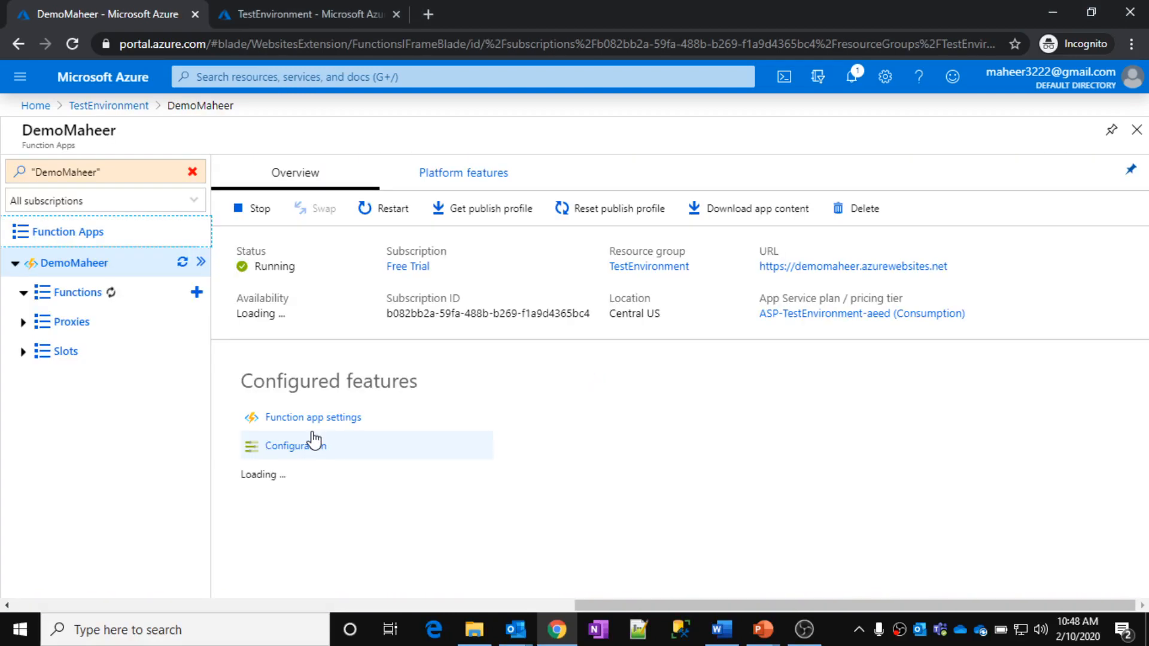
Open the function app's Configuration page and reveal the hidden values of its application settings
click(299, 448)
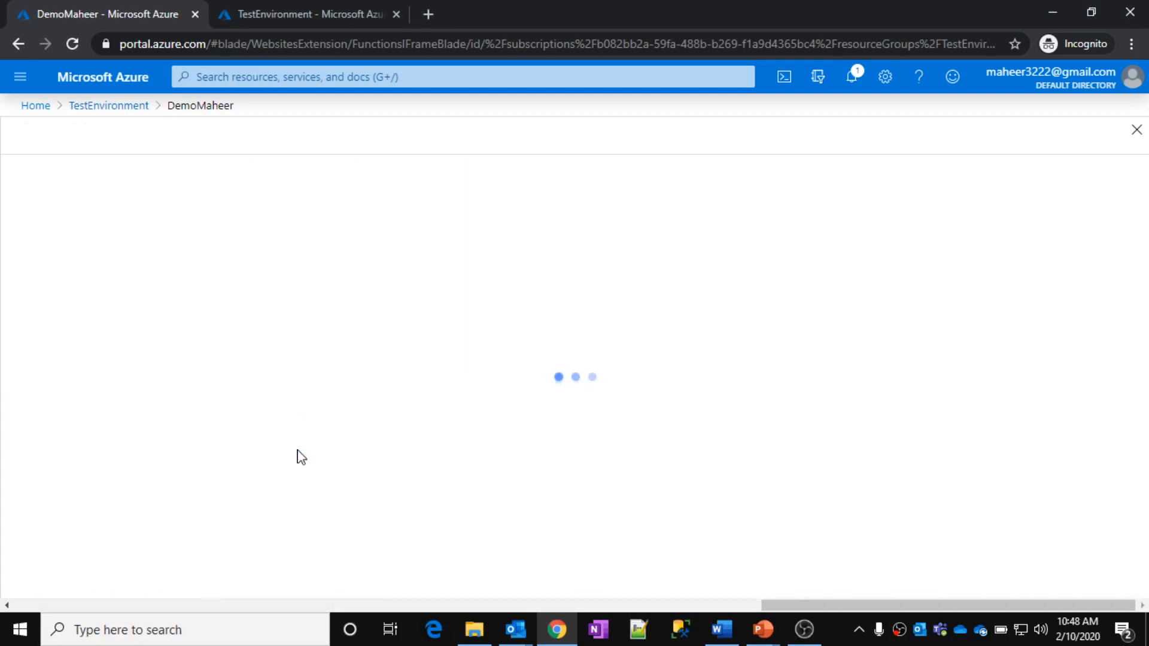
click(804, 634)
click(804, 635)
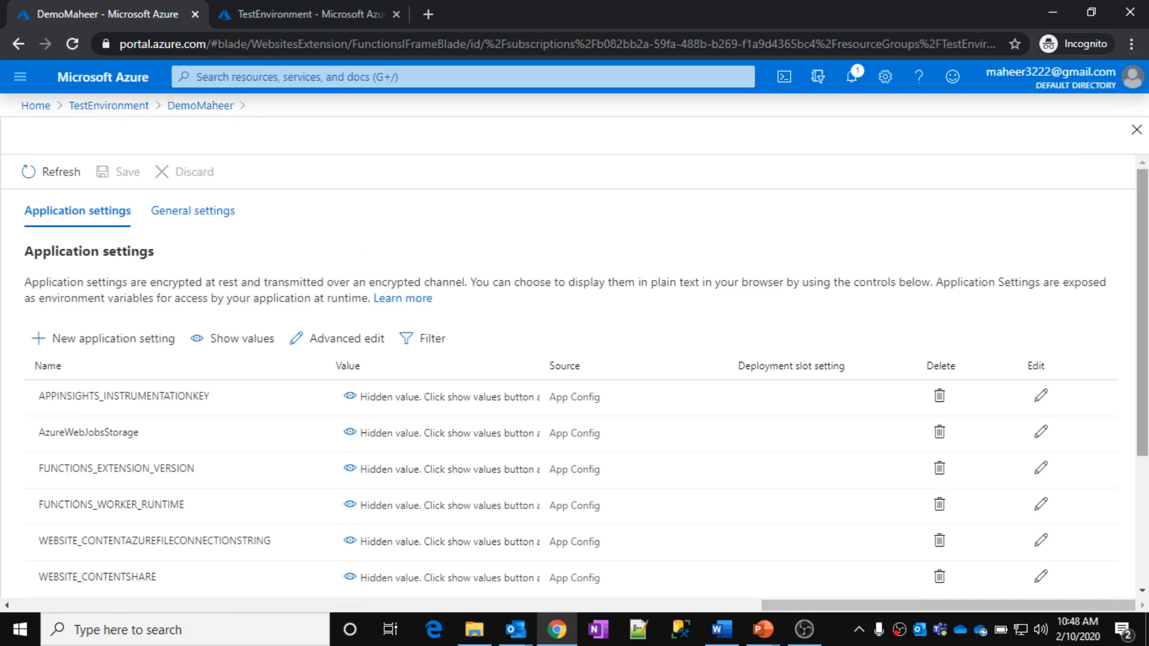
scroll(585, 384, down, 1)
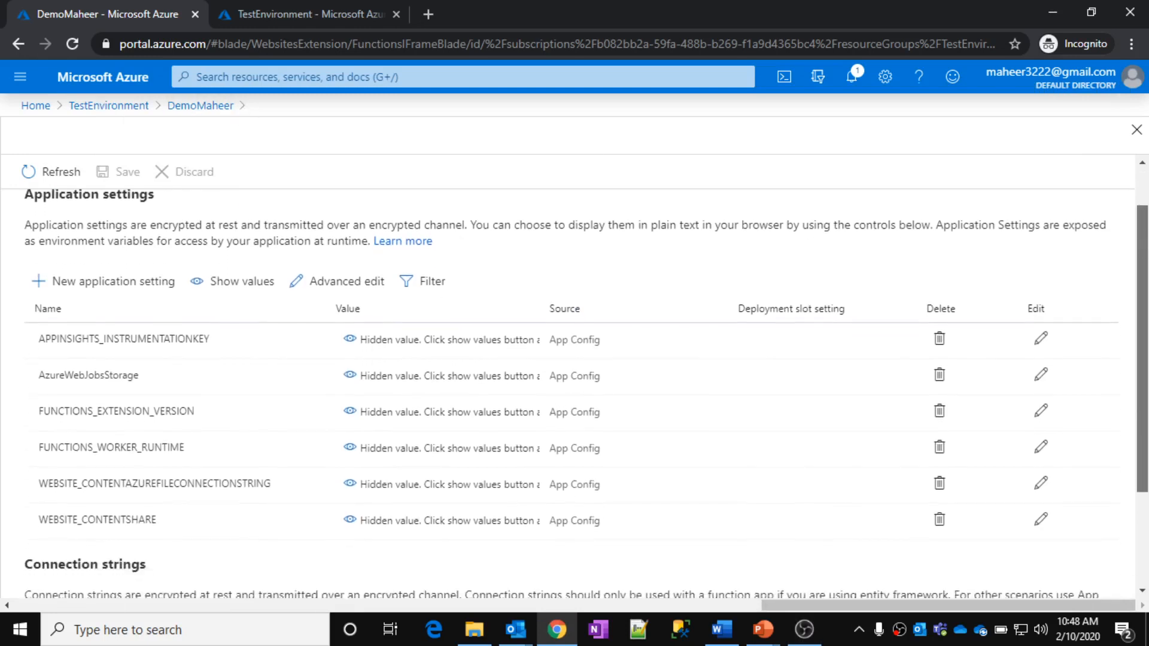
scroll(1142, 359, down, 1)
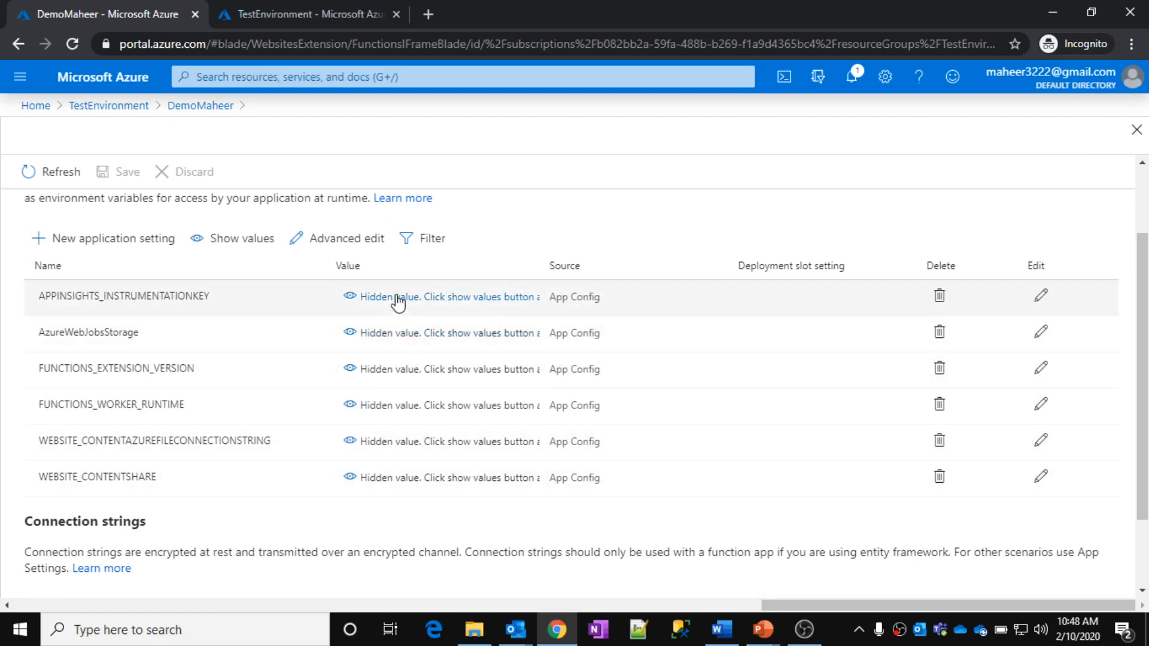
click(242, 239)
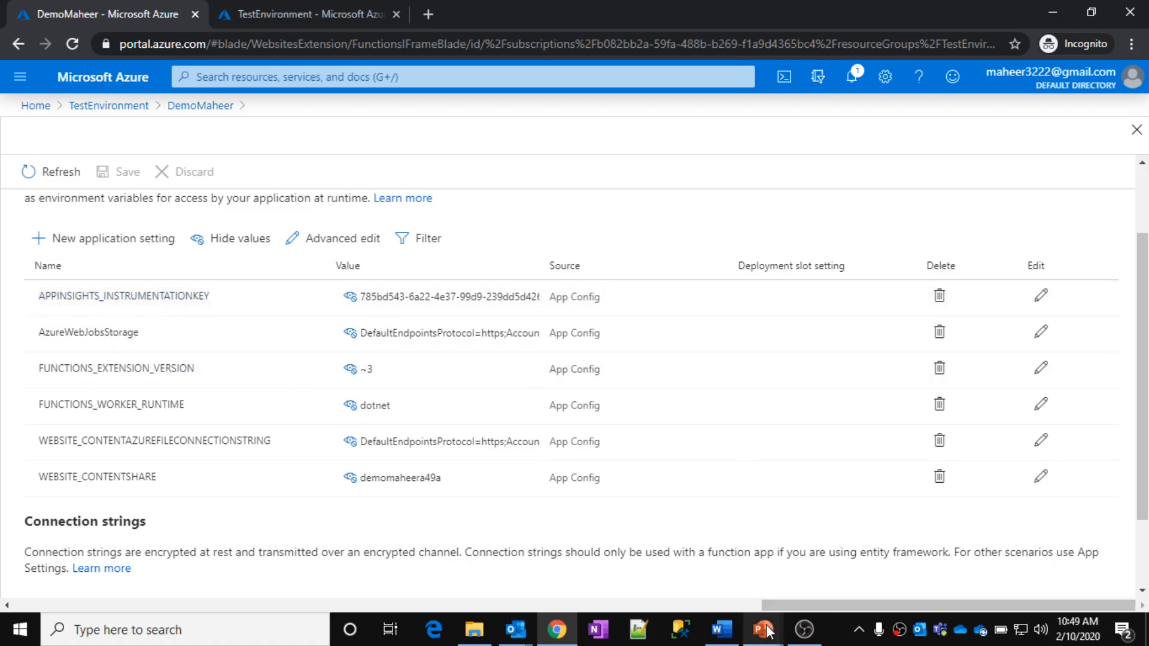
Compare the APPINSIGHTS_INSTRUMENTATIONKEY and AzureWebJobsStorage settings in the portal with their descriptions in the PowerPoint slide show
key(alt+Tab)
key(alt+Tab)
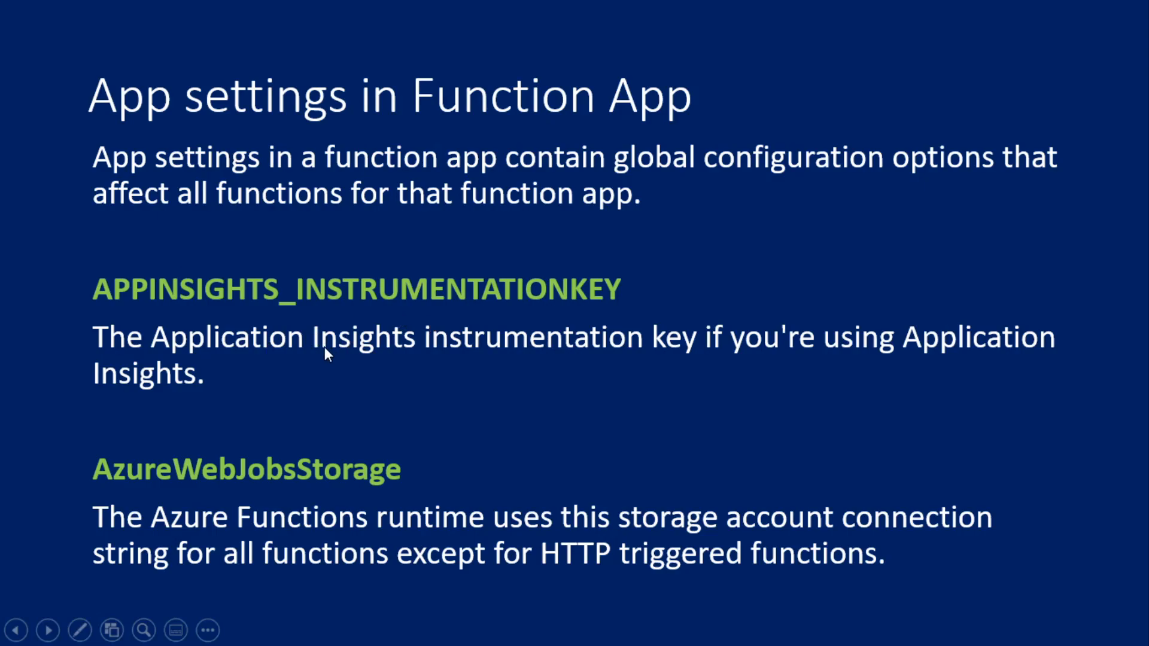
key(alt+Tab)
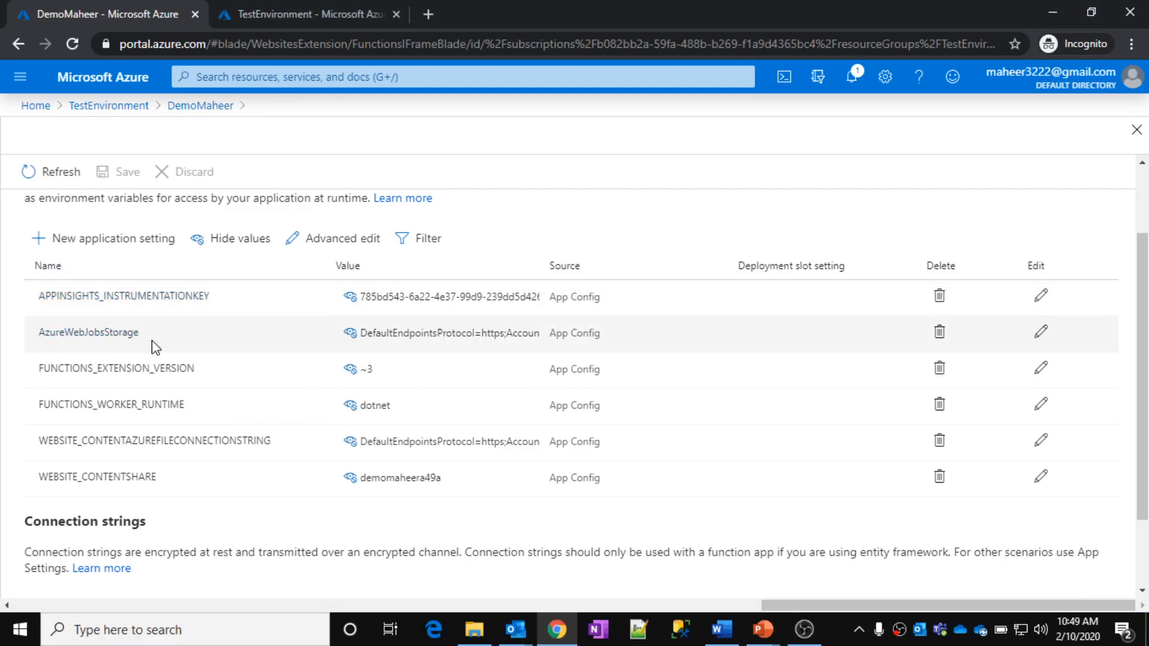
key(alt+Tab)
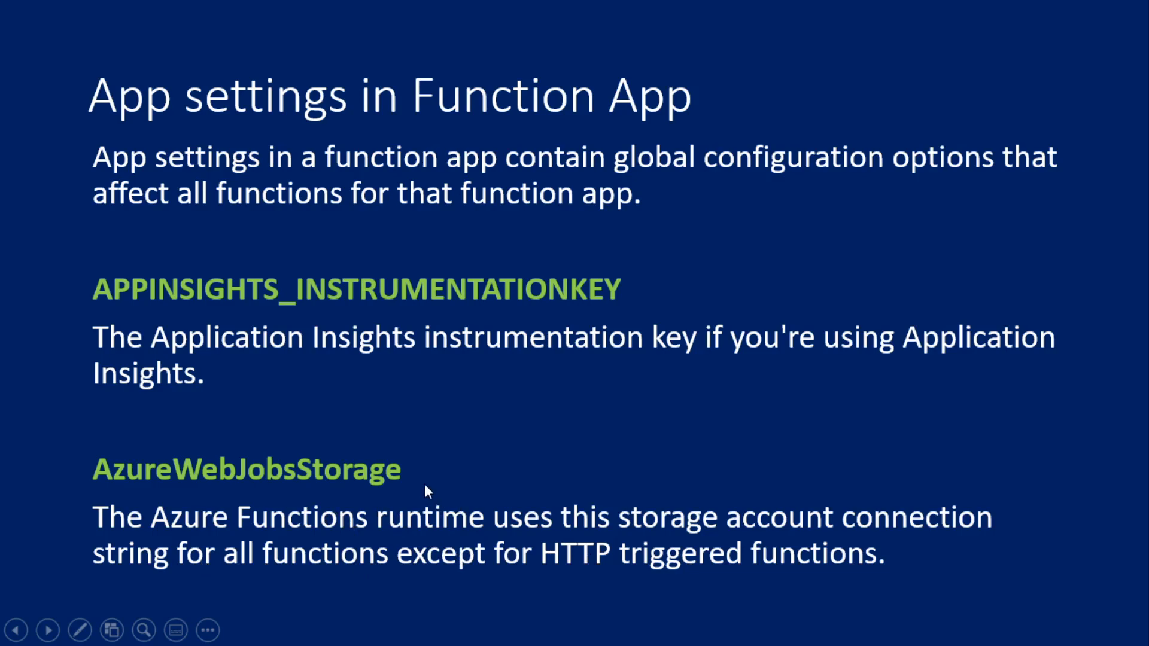
Show the slide on FUNCTIONS_EXTENSION_VERSION and FUNCTIONS_WORKER_RUNTIME and compare its descriptions with both settings in the Azure portal
click(455, 517)
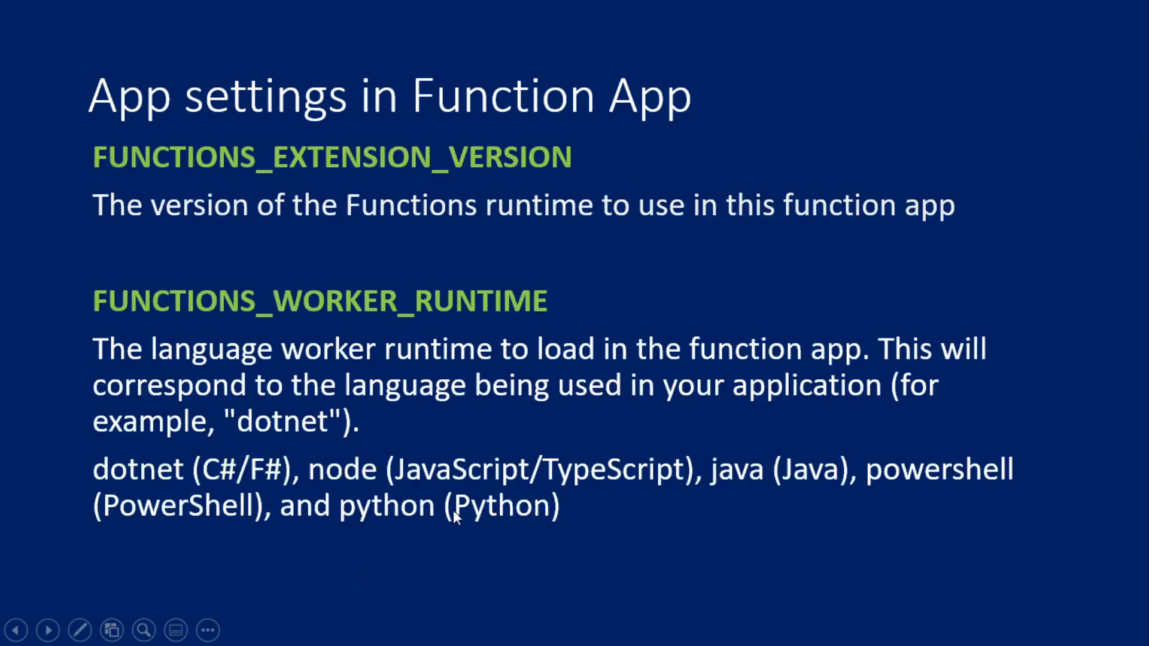
key(alt+Tab)
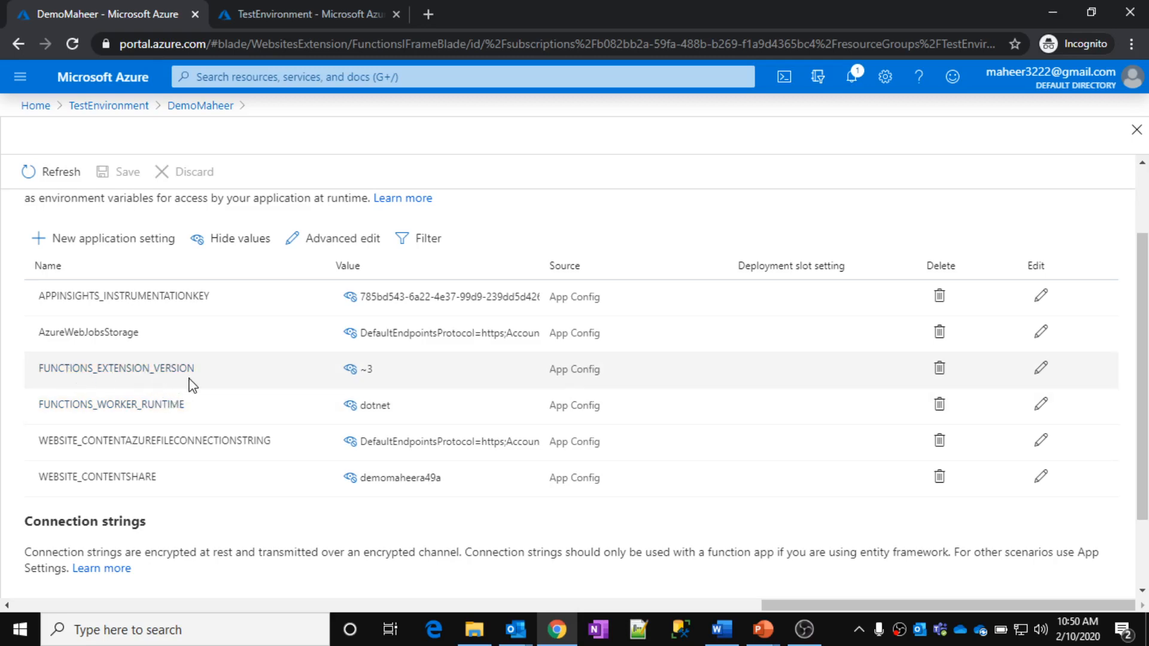
key(alt+Tab)
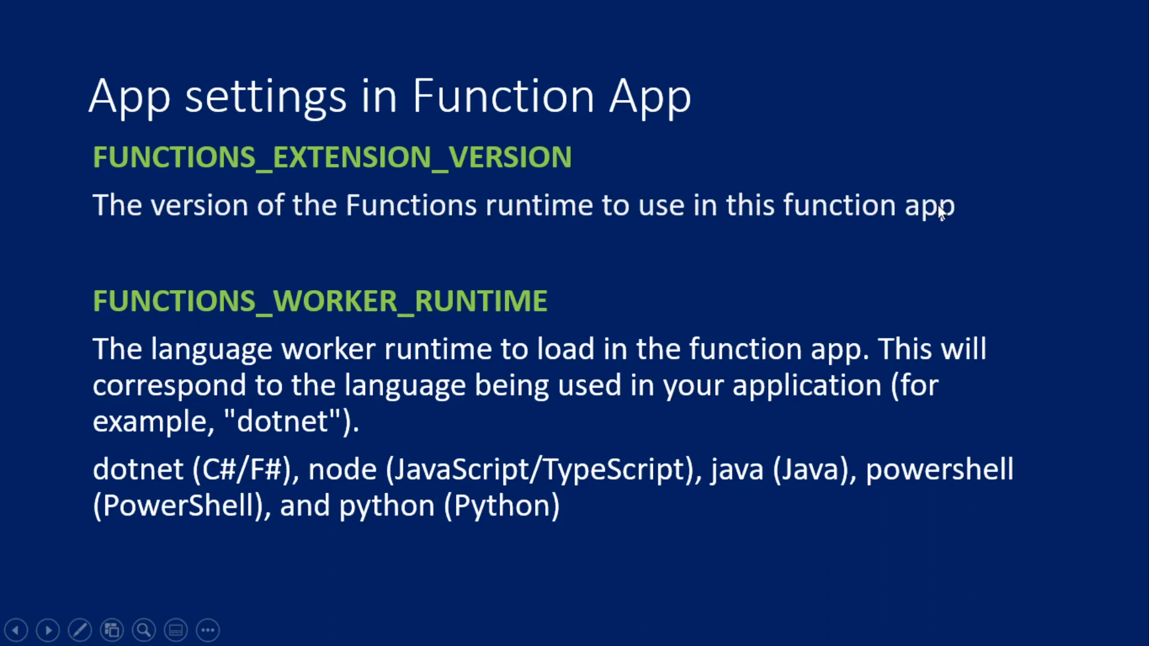
key(alt+Tab)
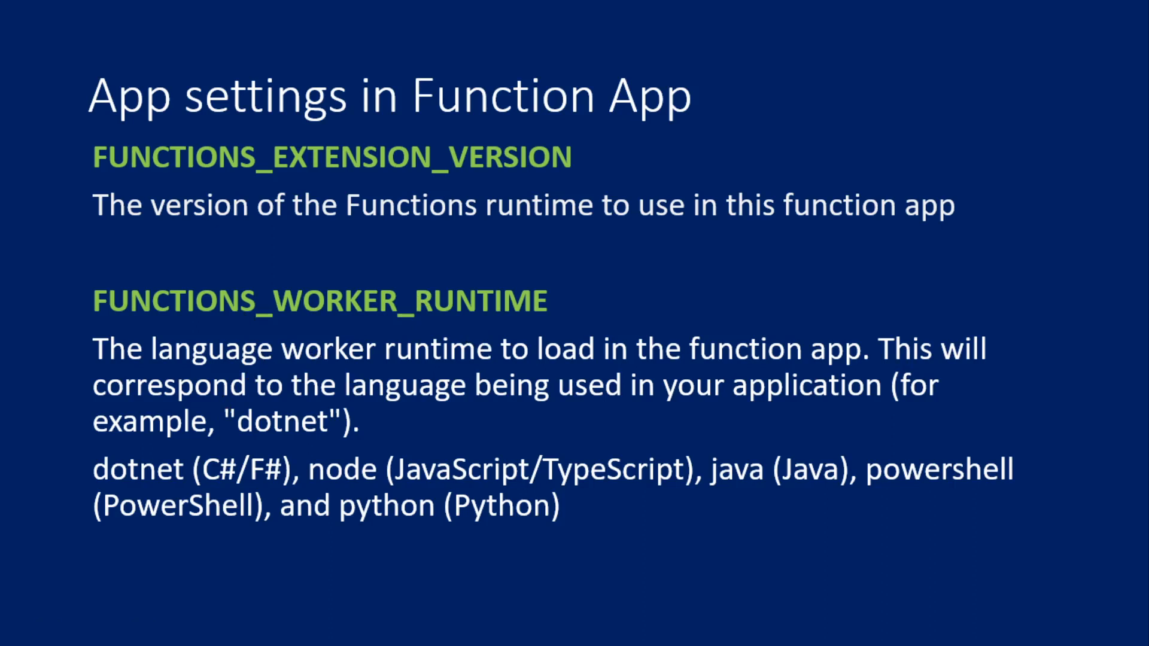
key(alt+Tab)
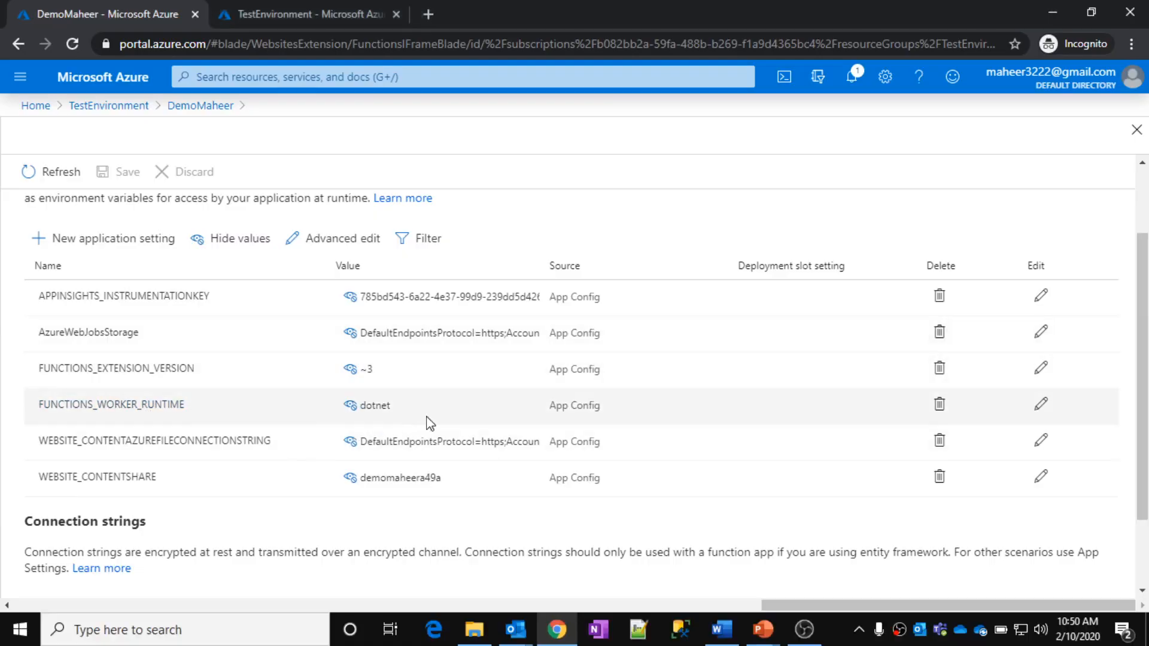
key(alt+Tab)
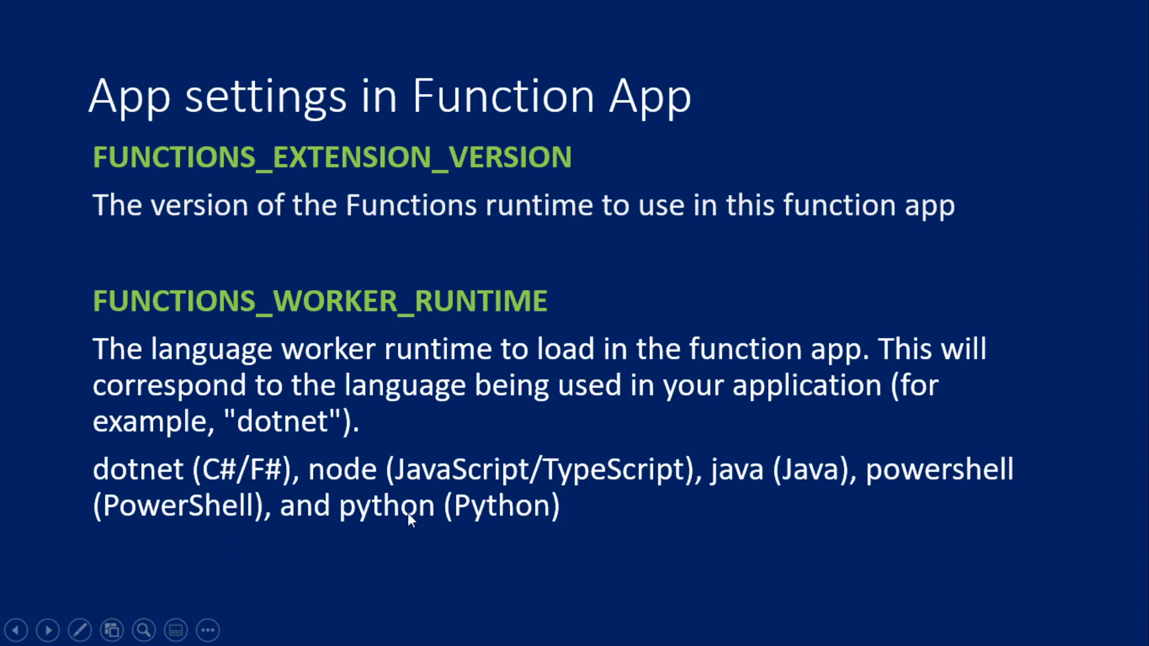
Read the slide on WEBSITE_CONTENTAZUREFILECONNECTIONSTRING, then open that setting in the Azure portal and highlight the storage account name in its value
click(350, 374)
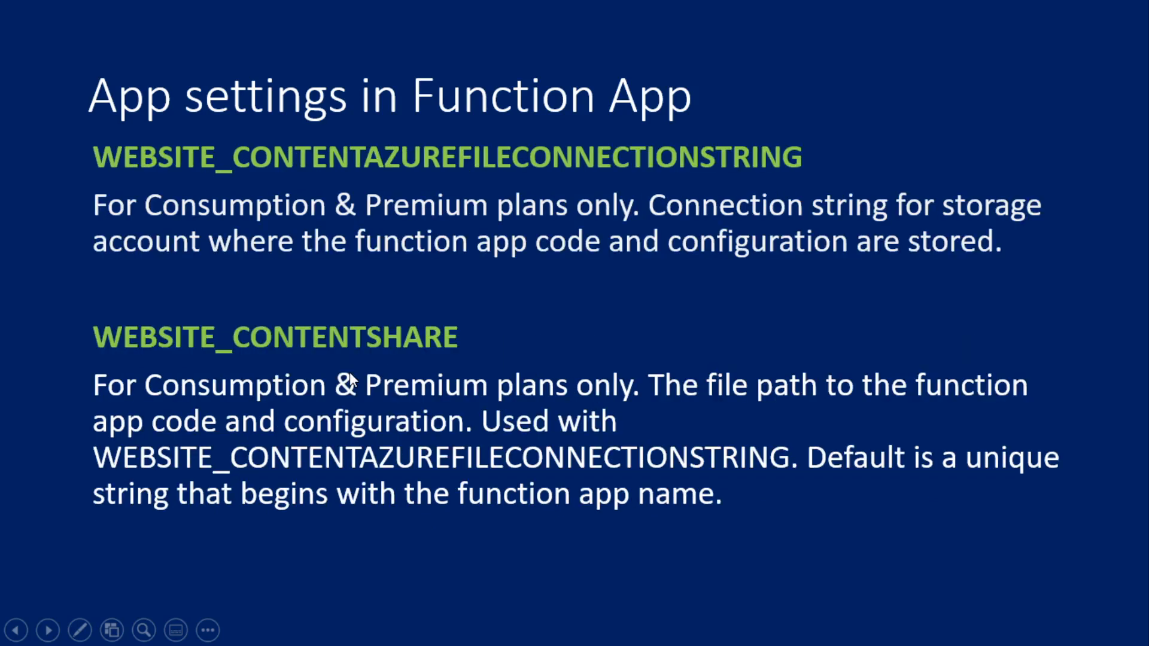
key(alt+Tab)
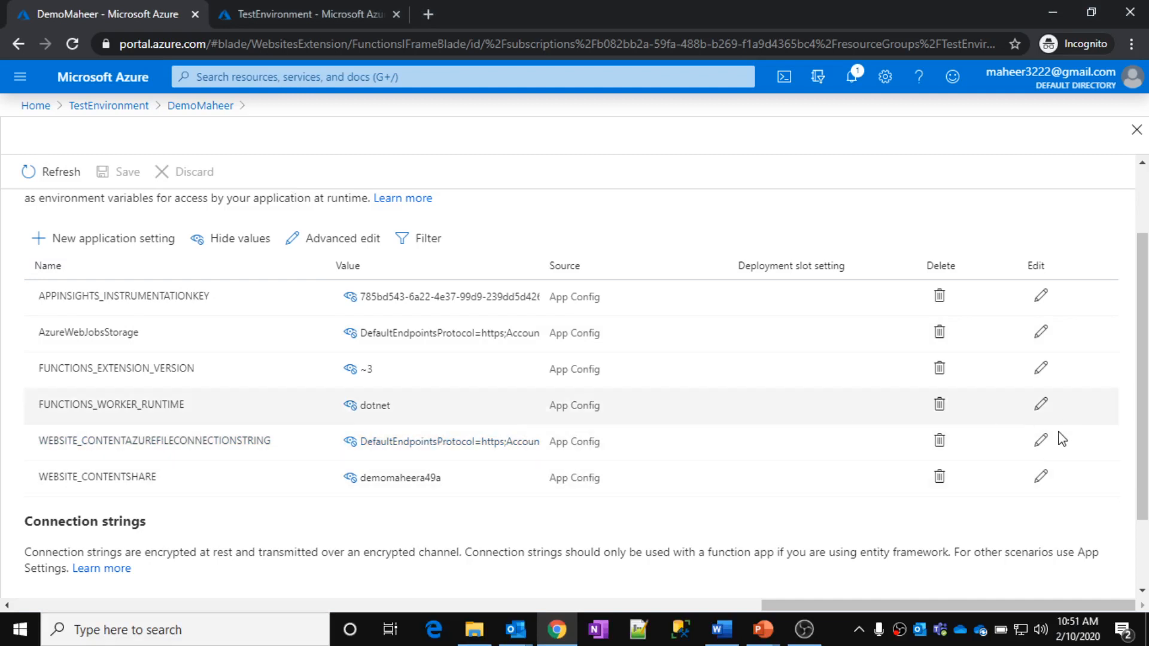
click(1041, 440)
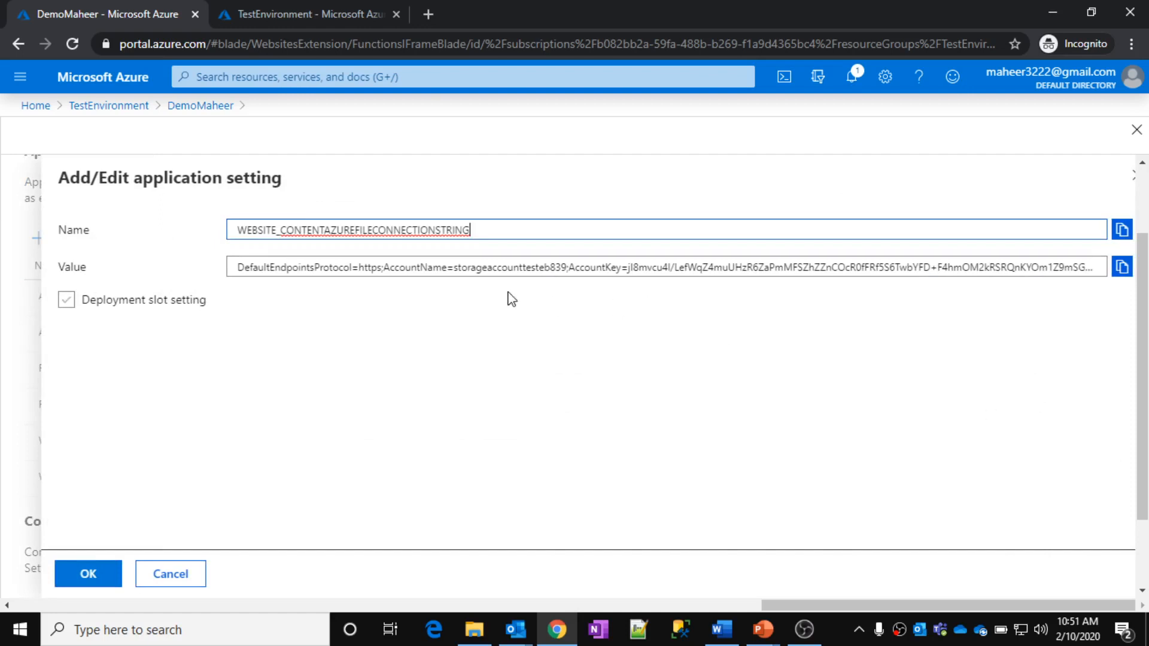
drag(455, 267, 550, 268)
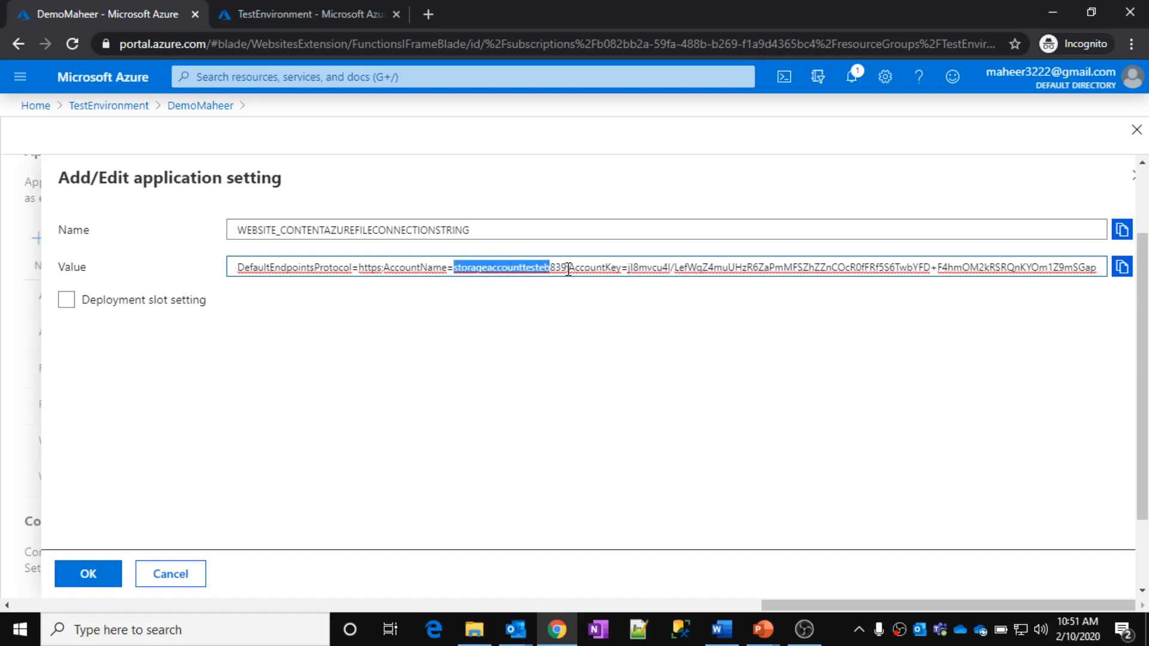
drag(567, 266, 460, 267)
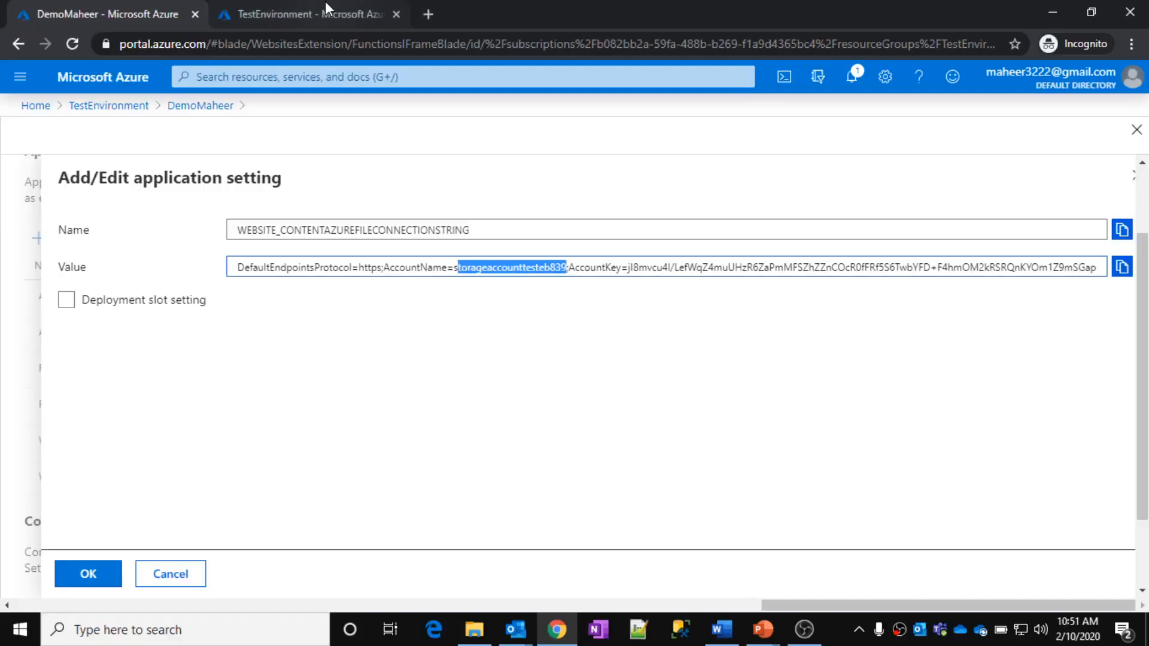
Open the storageaccounttesteb839 storage account from the TestEnvironment resource group and view its azure-webjobs-hosts container
click(316, 2)
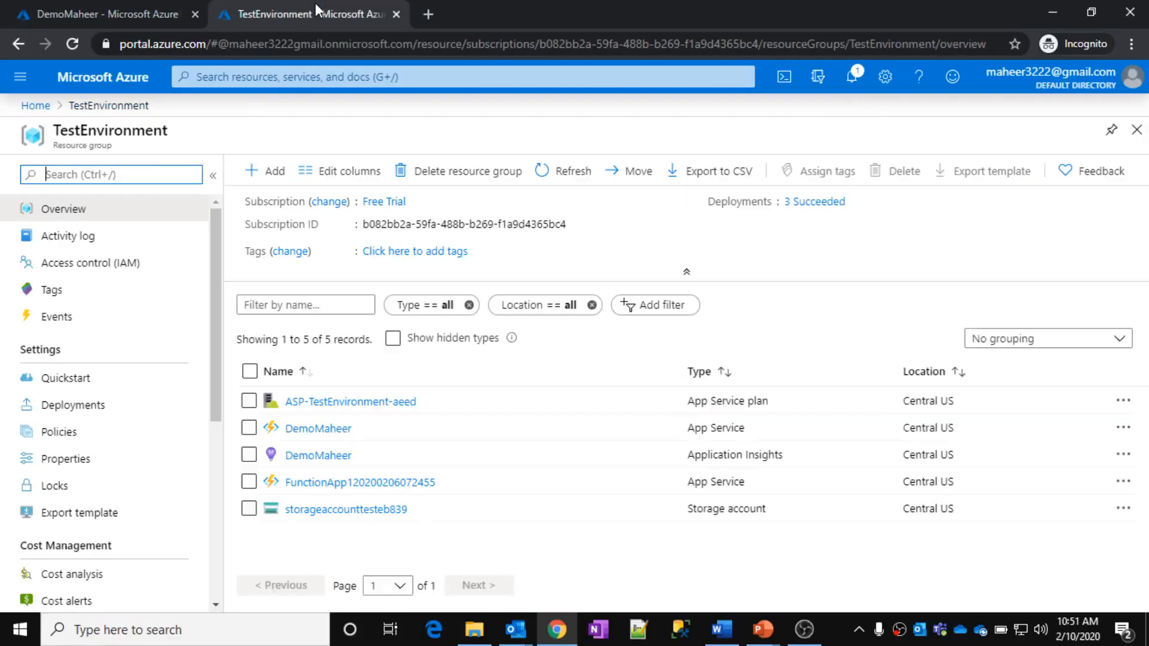
click(347, 509)
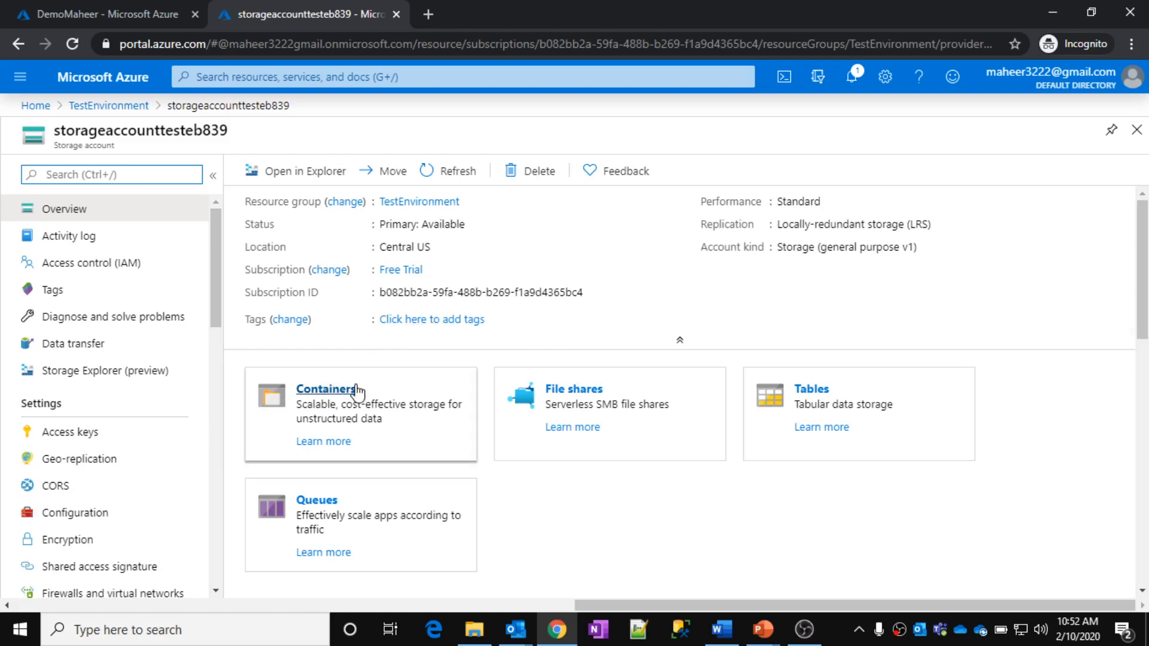
click(323, 390)
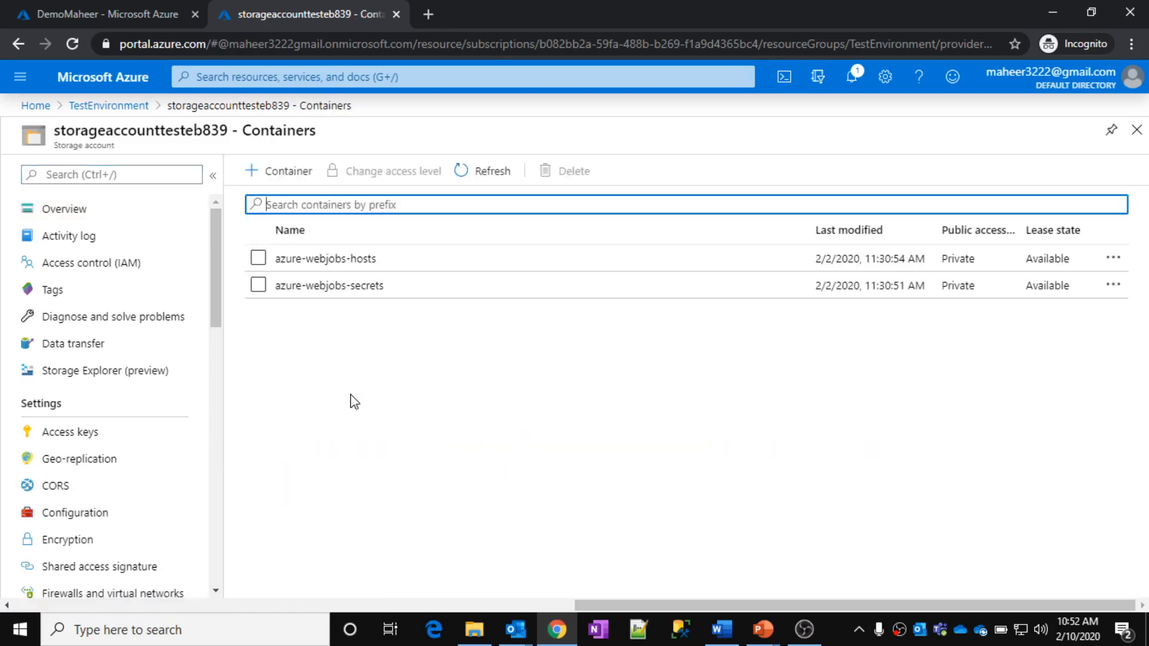
click(355, 267)
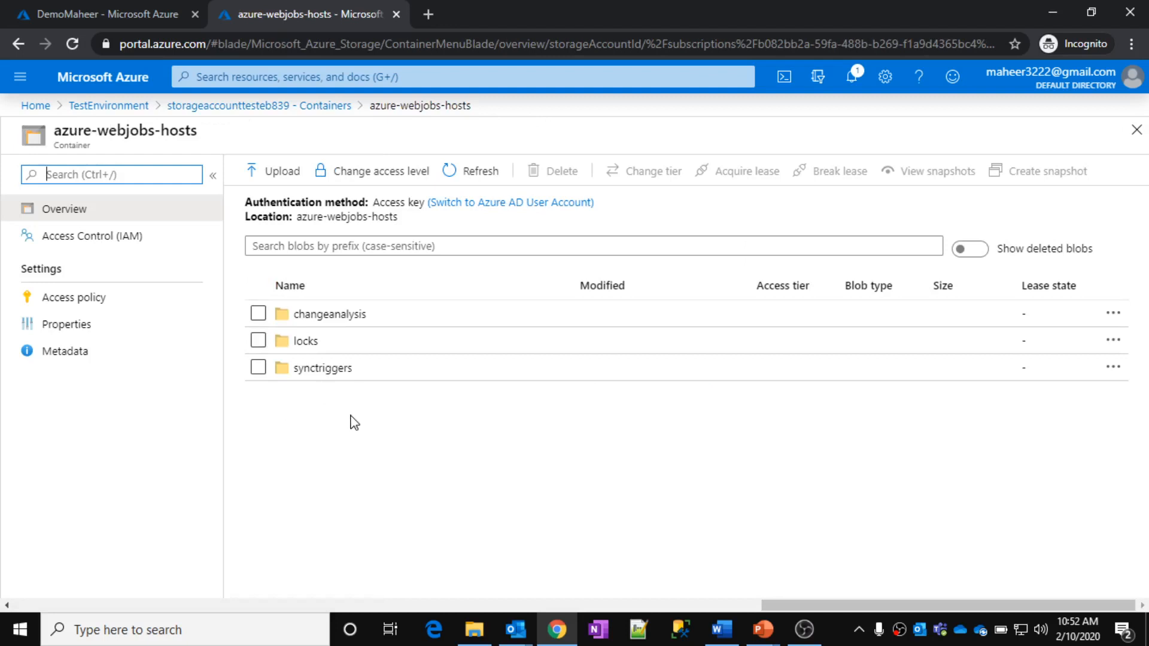
Inspect the demomaheer folder inside changeanalysis, then go back to the container's root
click(338, 322)
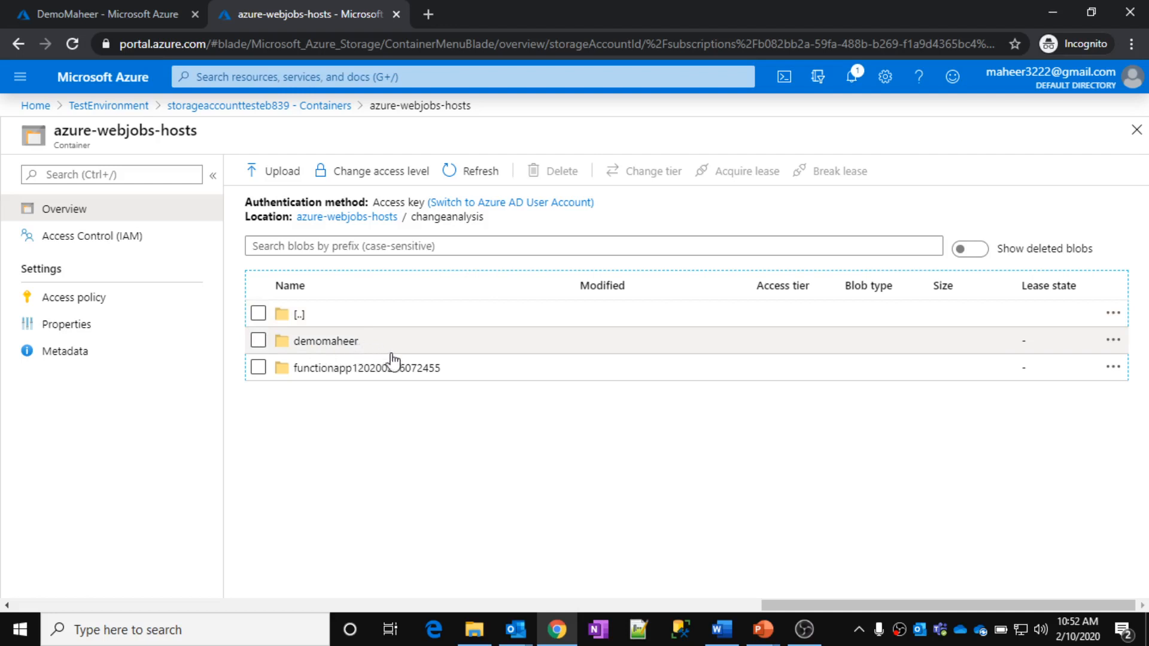
click(334, 353)
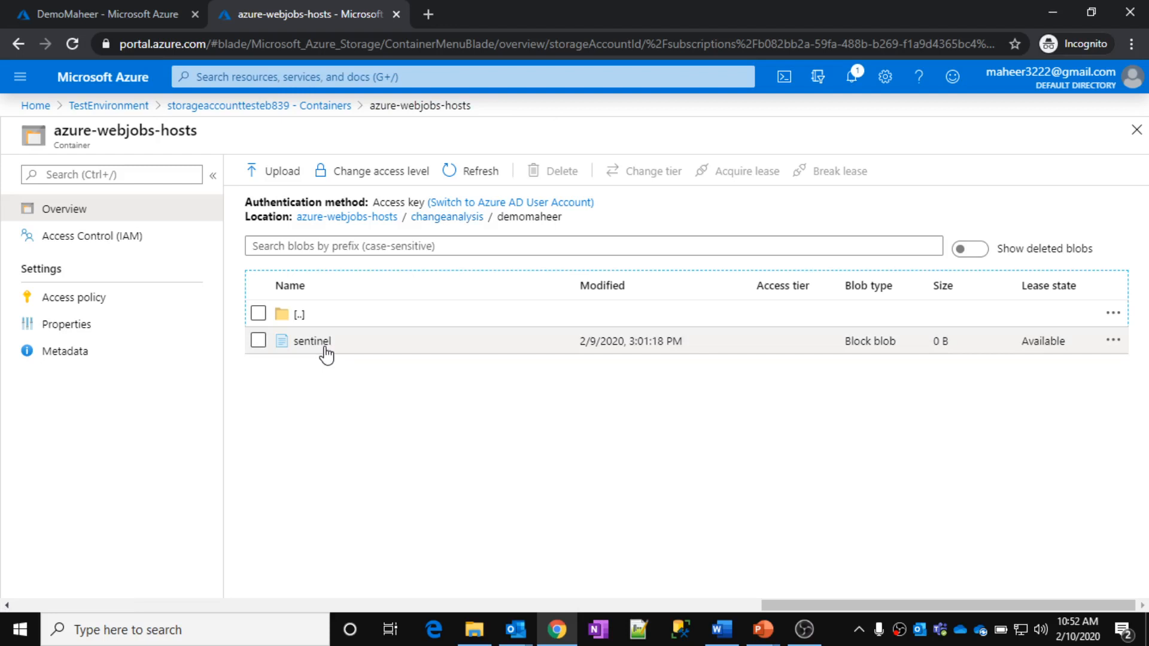
click(297, 315)
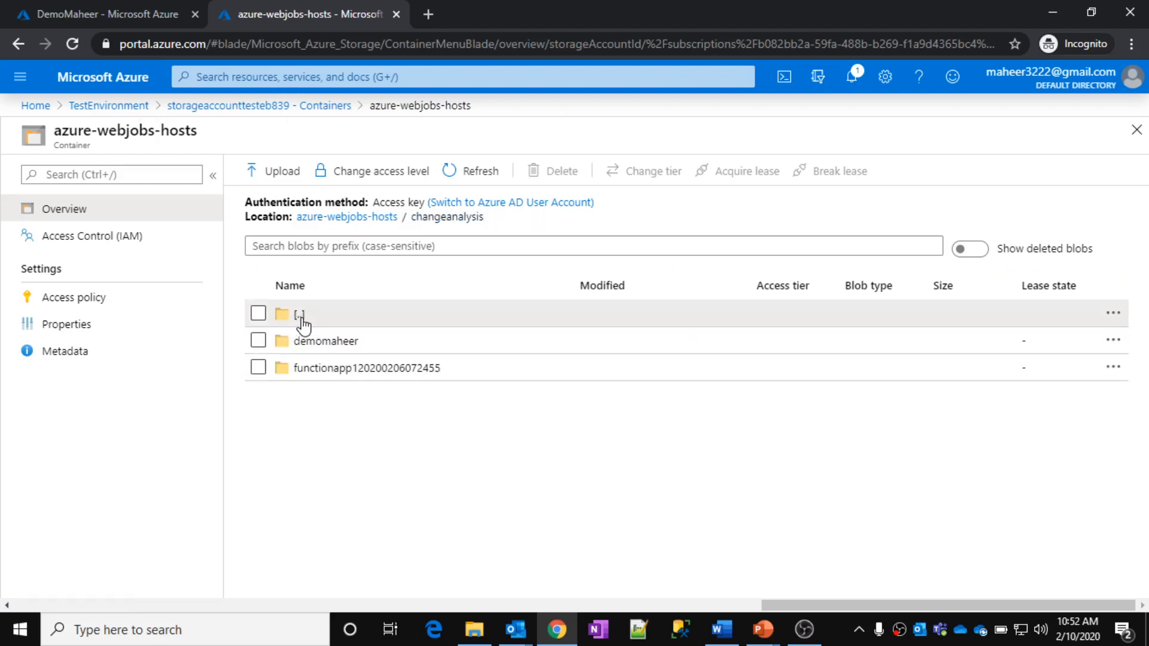
click(301, 319)
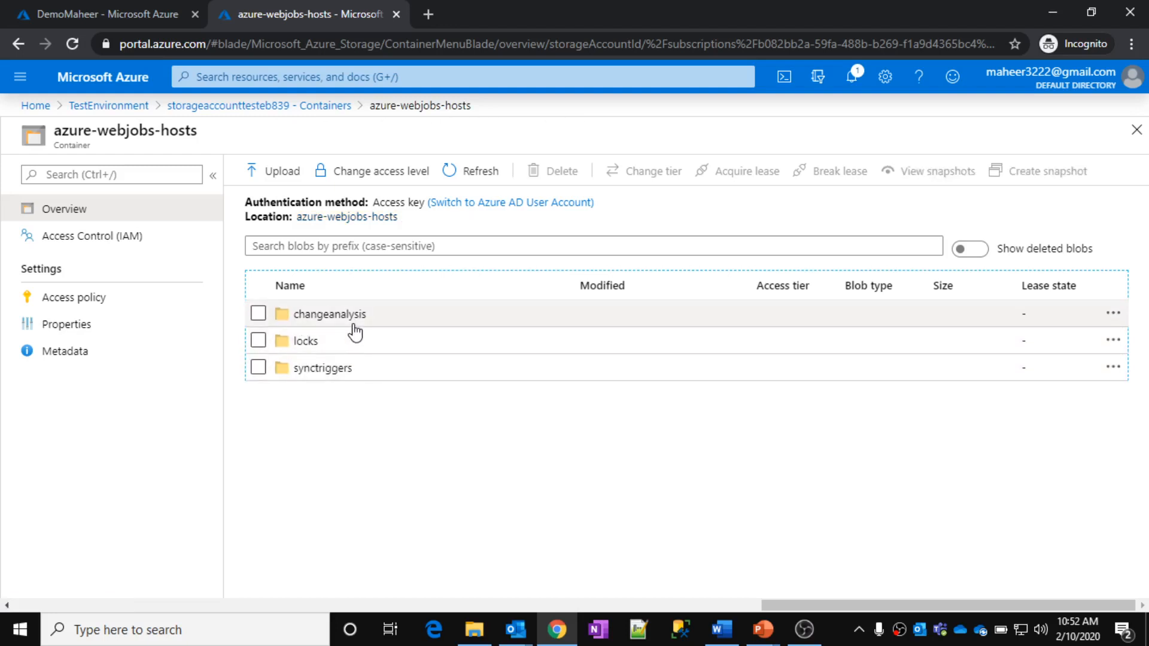
Review the WEBSITE_CONTENTSHARE slide in PowerPoint, then close the connection string setting in the Azure portal without saving
key(alt+Tab)
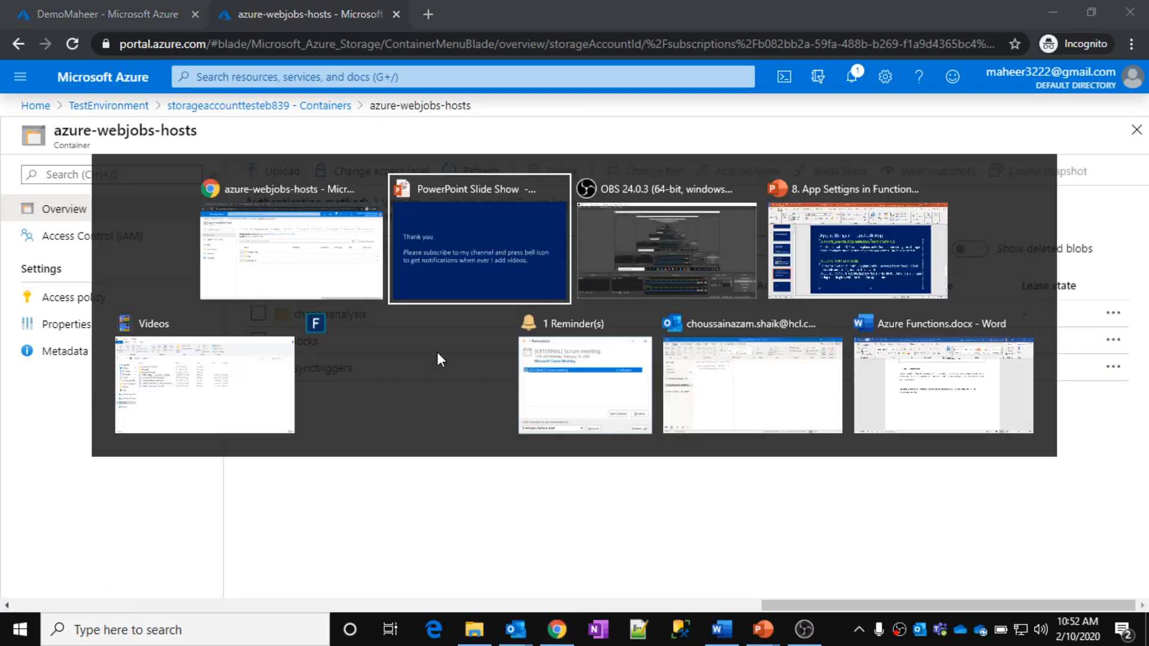
key(Left)
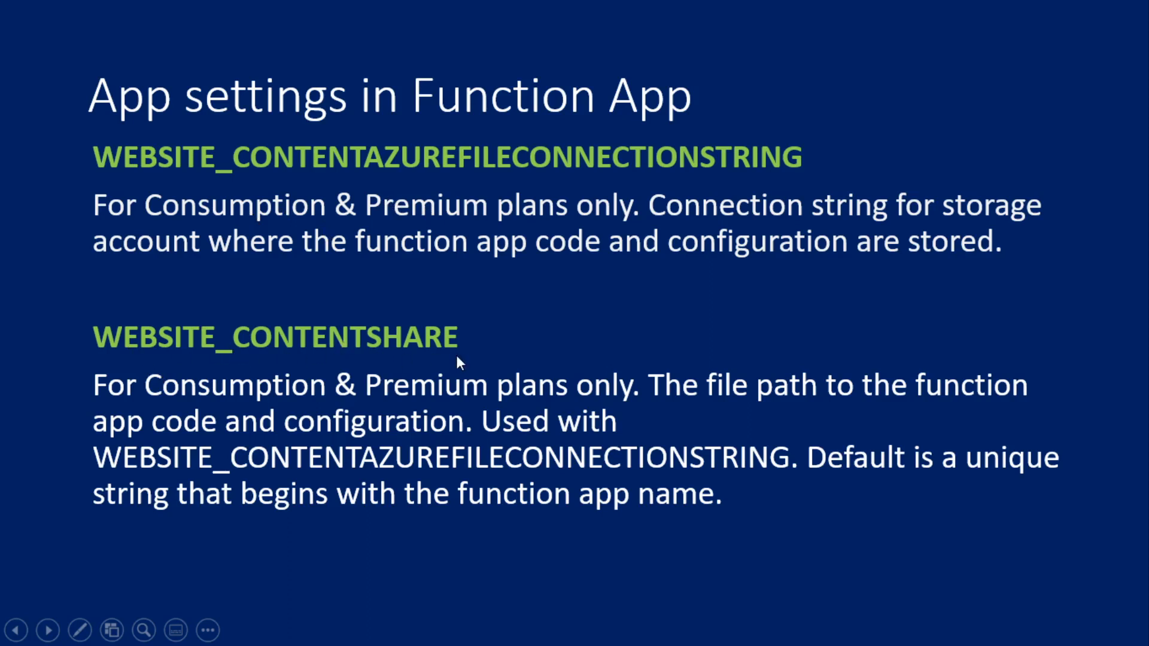
key(alt+Tab)
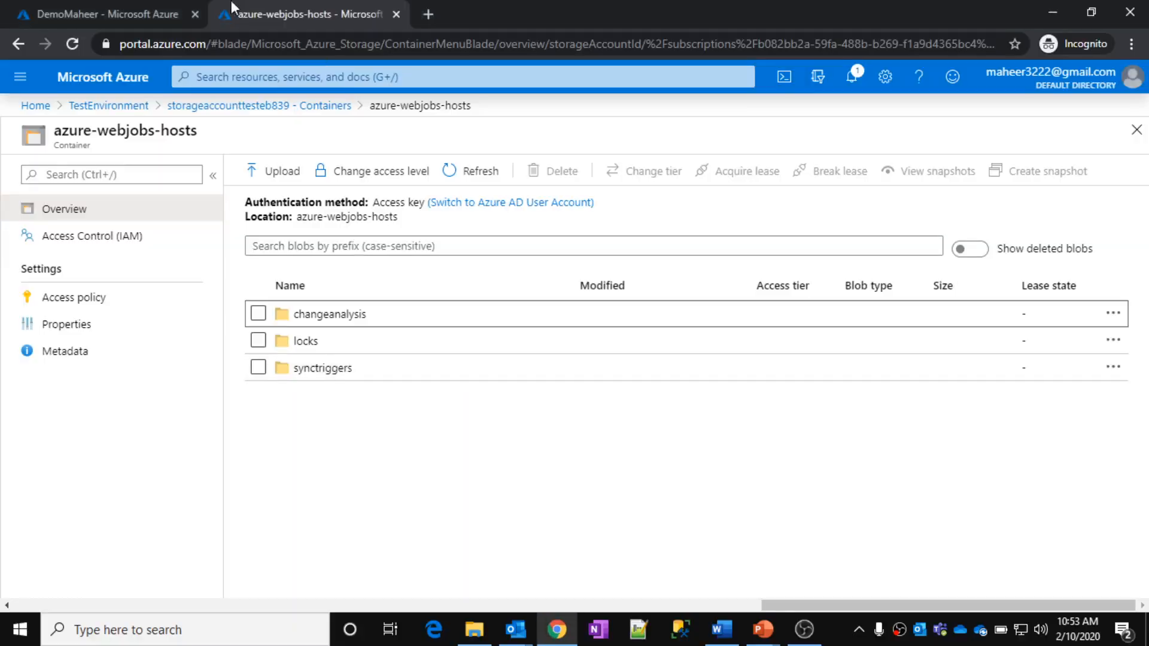
click(127, 12)
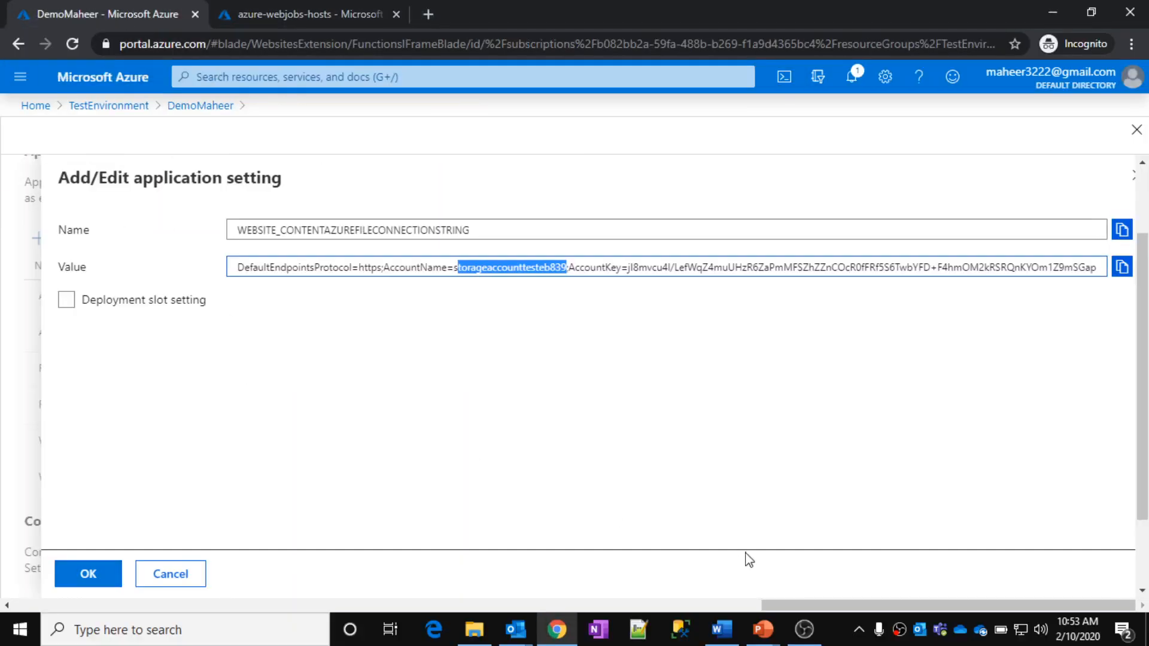
click(171, 584)
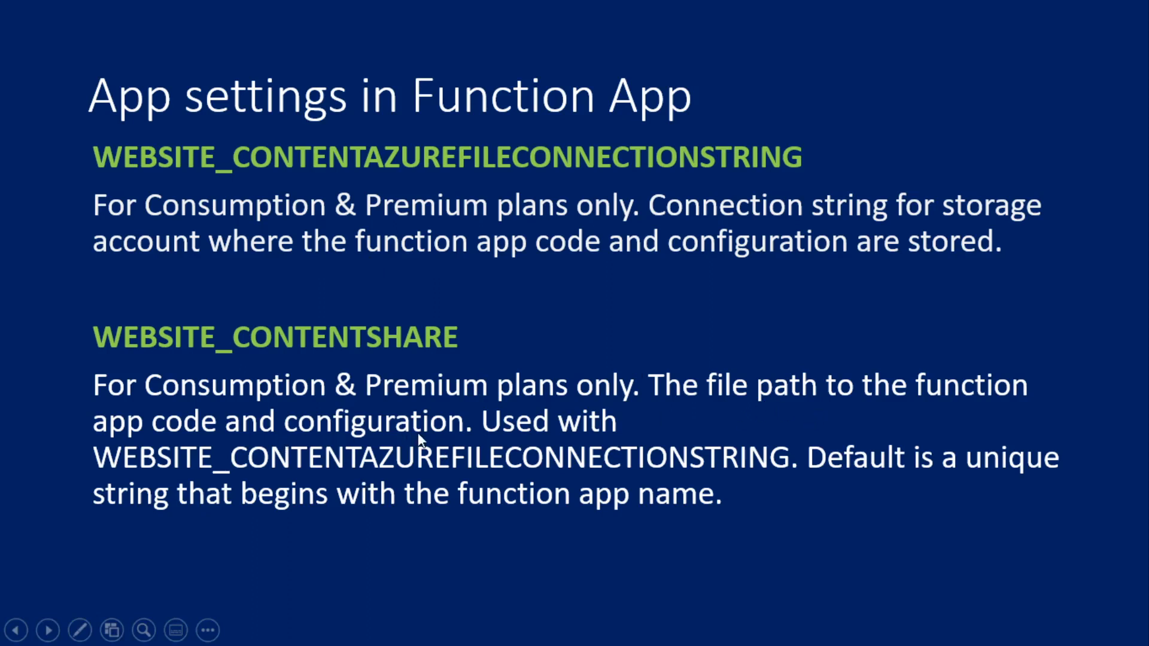
Switch to the Azure portal and open the file shares of storageaccounttesteb839 from the TestEnvironment resource group
key(alt+Tab)
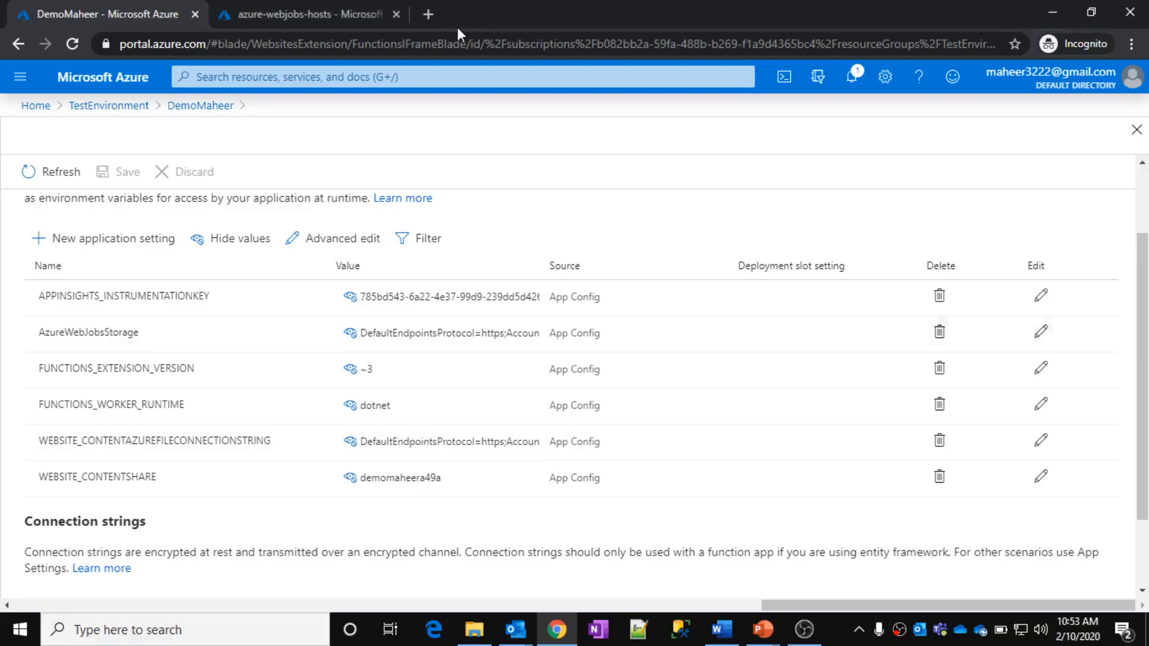
click(302, 13)
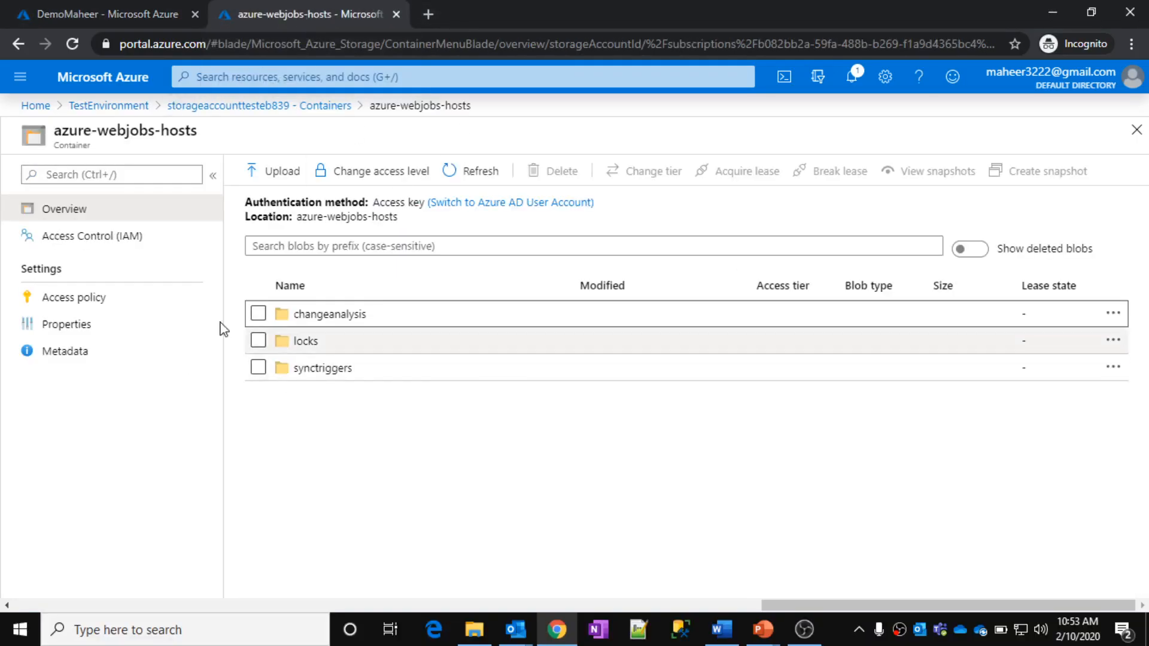
click(82, 214)
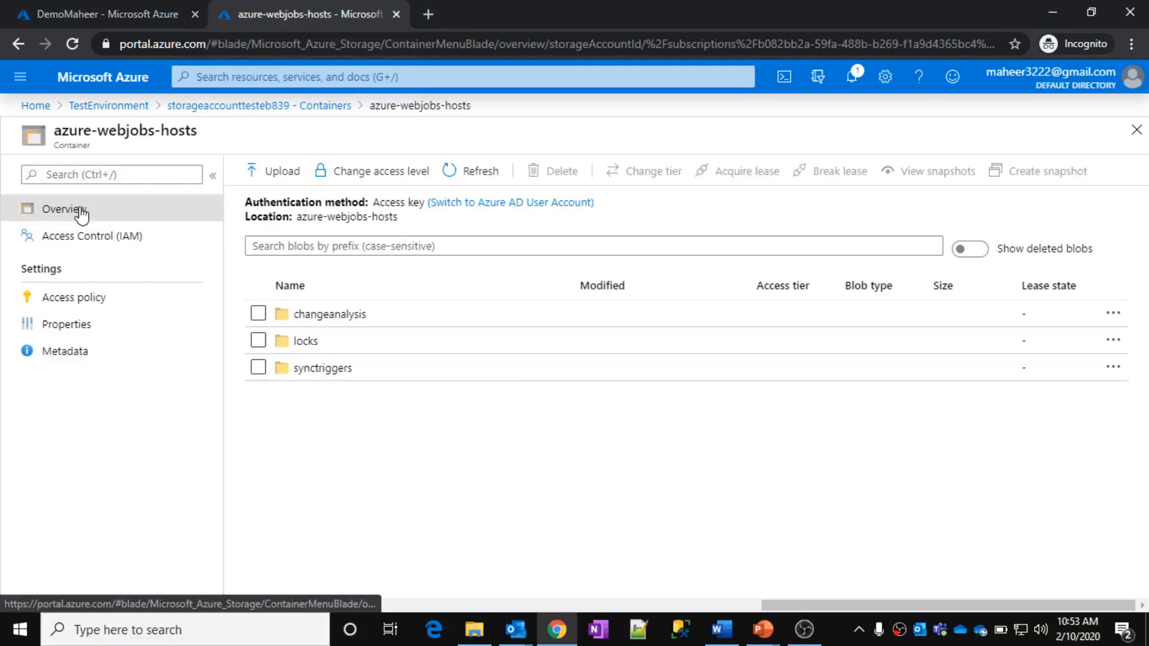
click(234, 106)
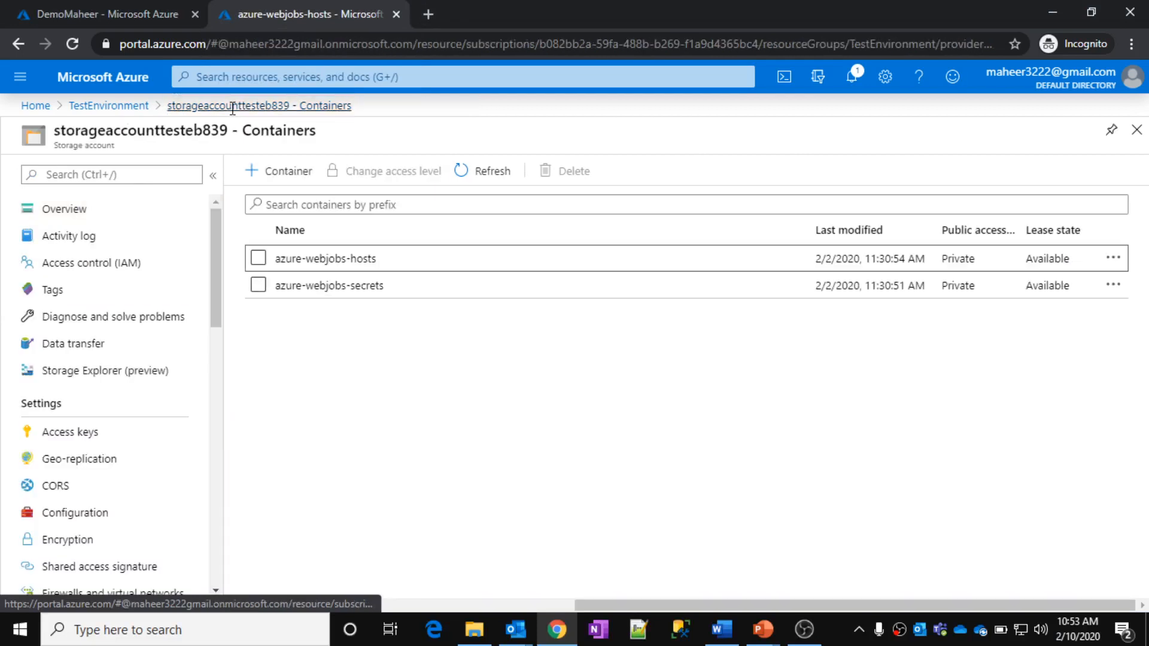
click(142, 107)
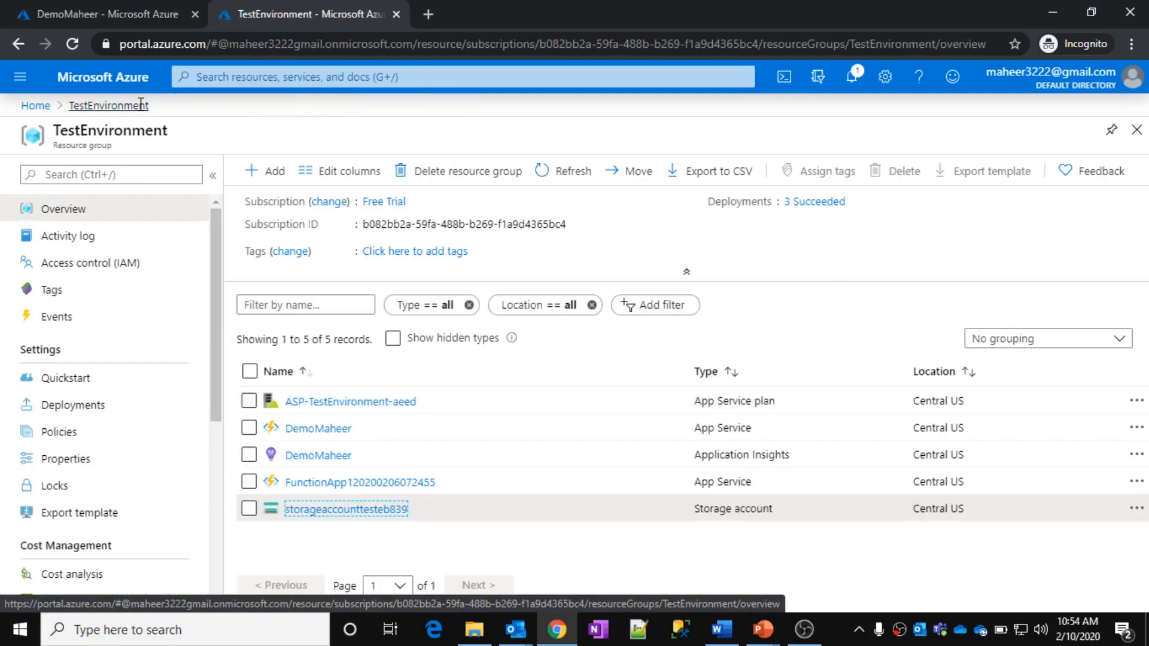
click(342, 513)
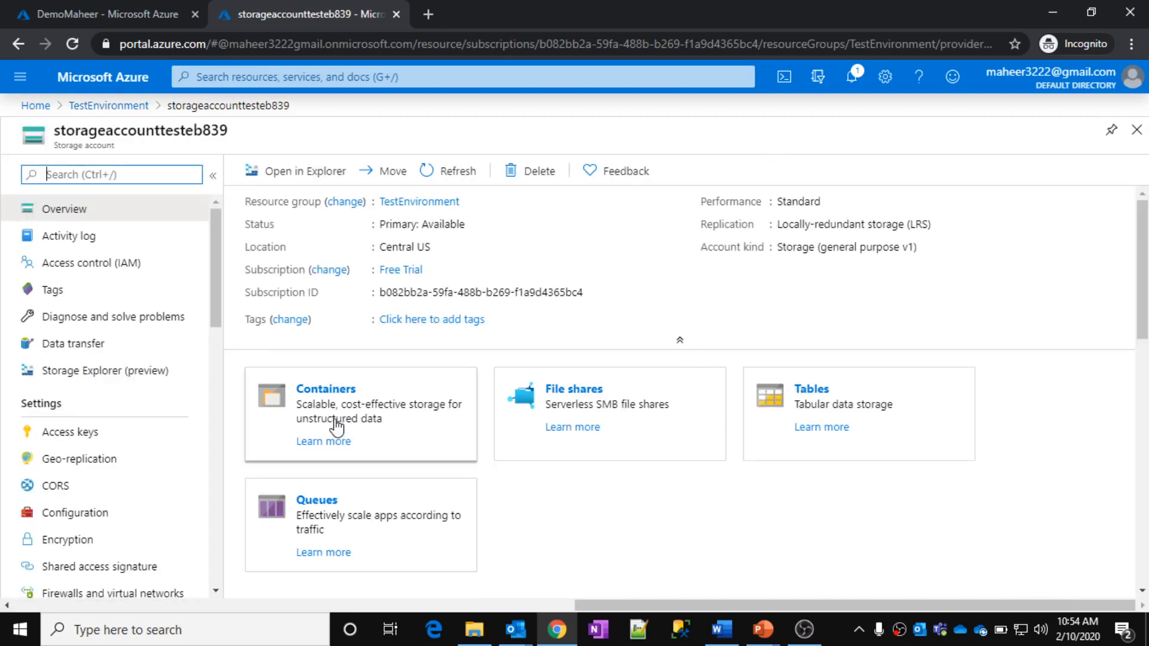
click(593, 392)
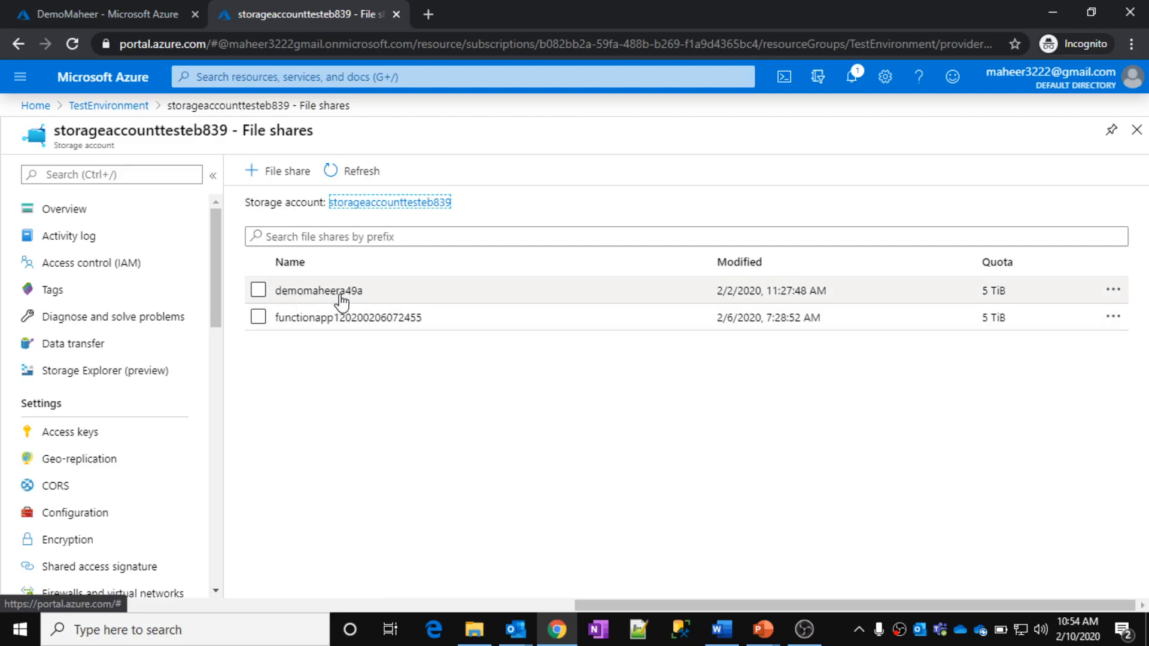
Compare the function app's WEBSITE_CONTENTSHARE value with the storage account's file share names, then return to the TestEnvironment resource group
click(119, 3)
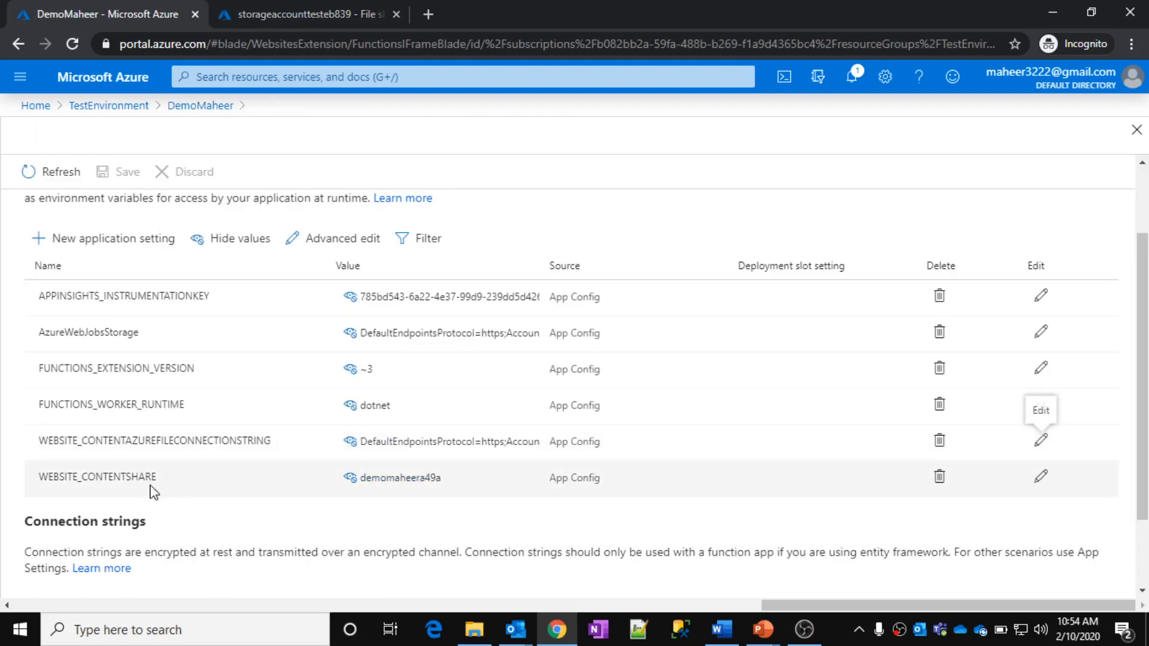
click(326, 12)
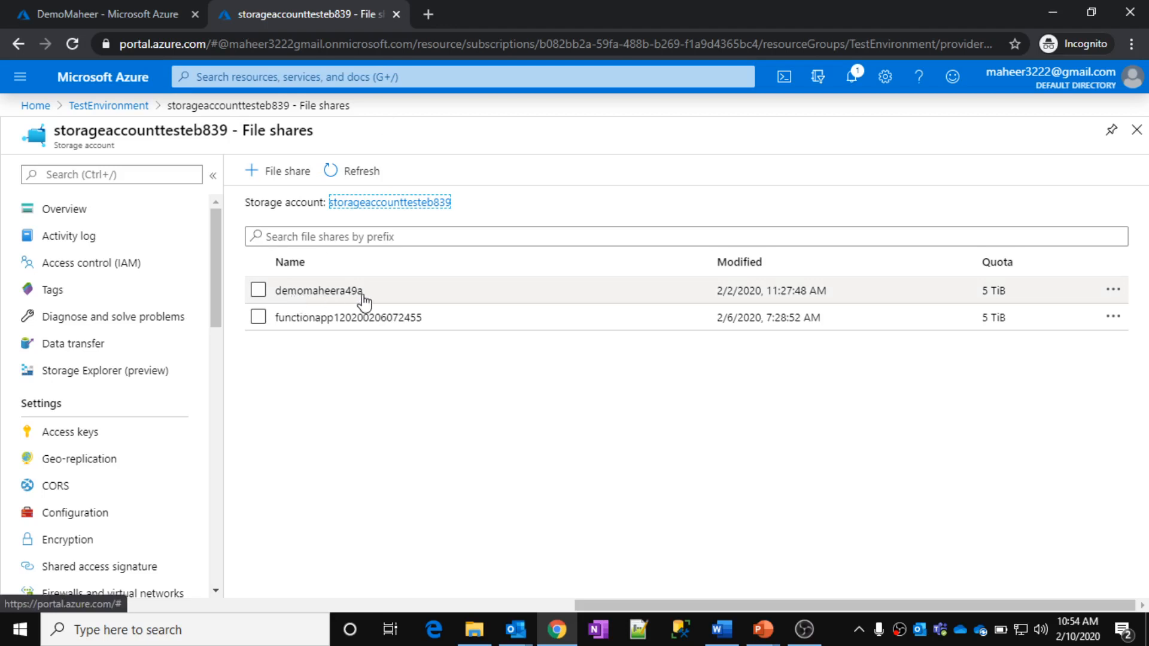
click(109, 105)
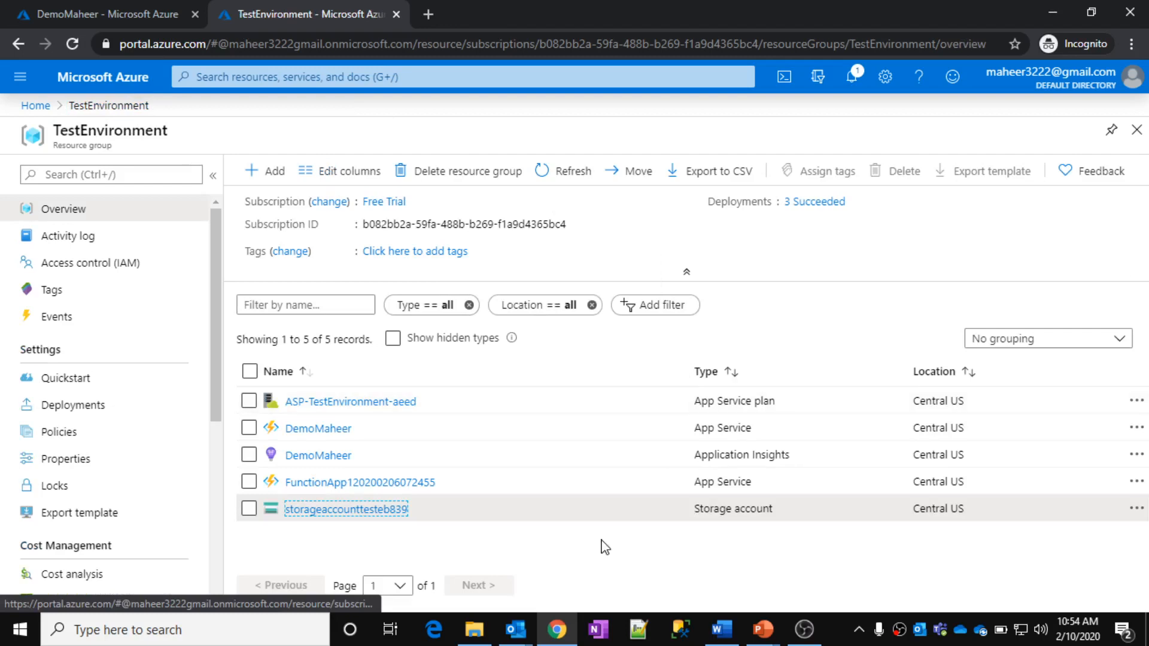